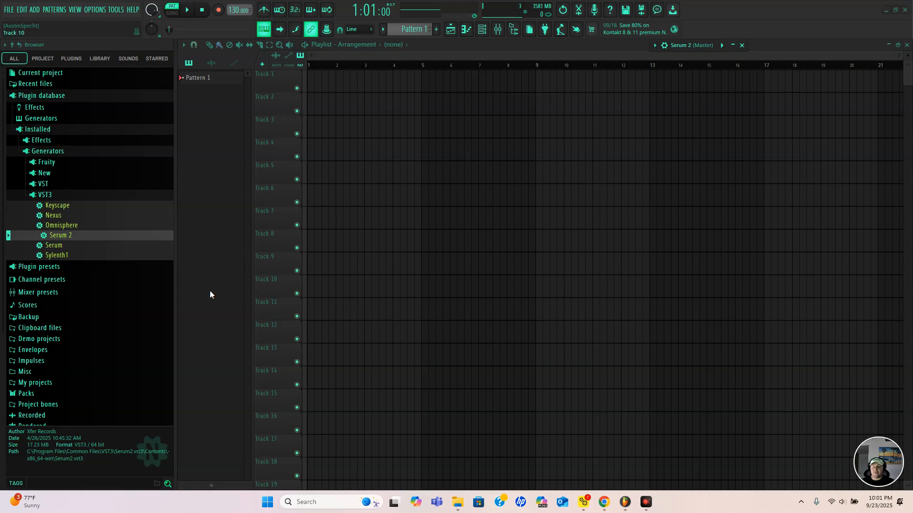
Load the Serum 2 VST3 generator in a new channel and place its window at the playlist's upper edge
right_click(69, 237)
left_click(112, 251)
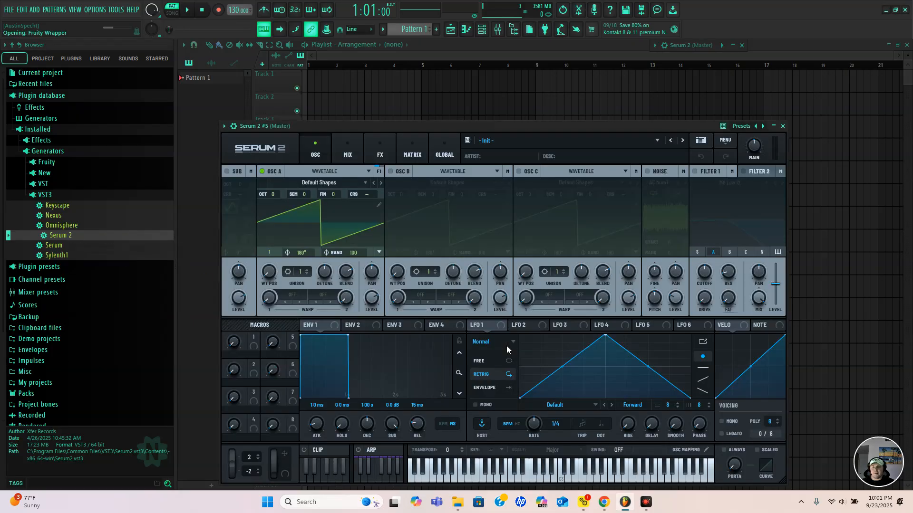
left_click_drag(445, 127, 407, 48)
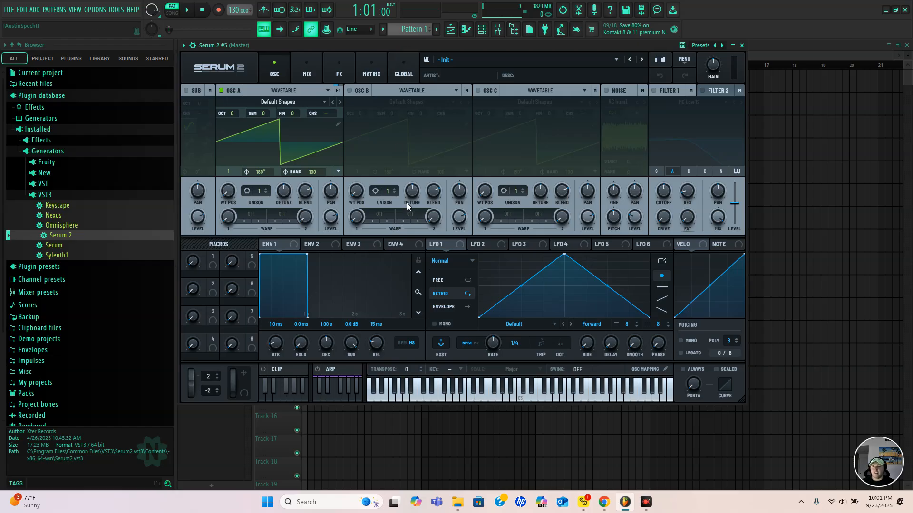
Enable oscillator B, oscillator C and the sub oscillator
left_click(350, 91)
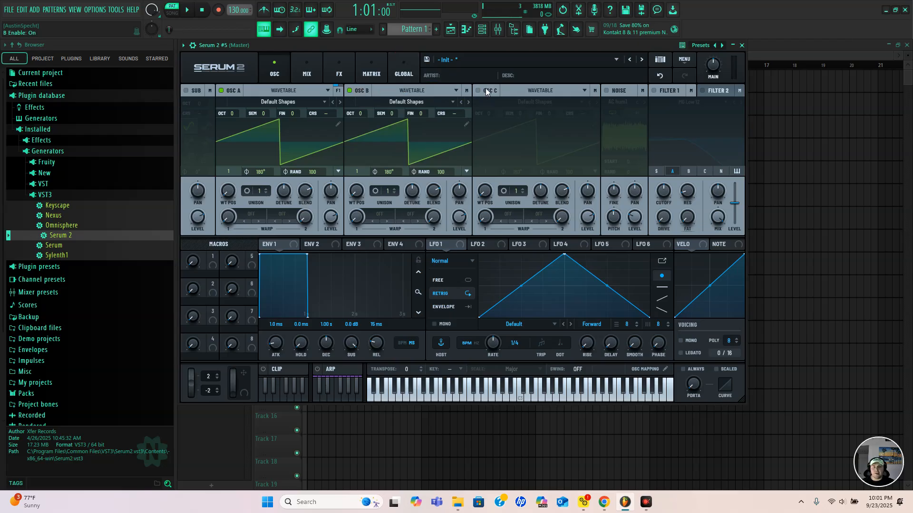
left_click(478, 91)
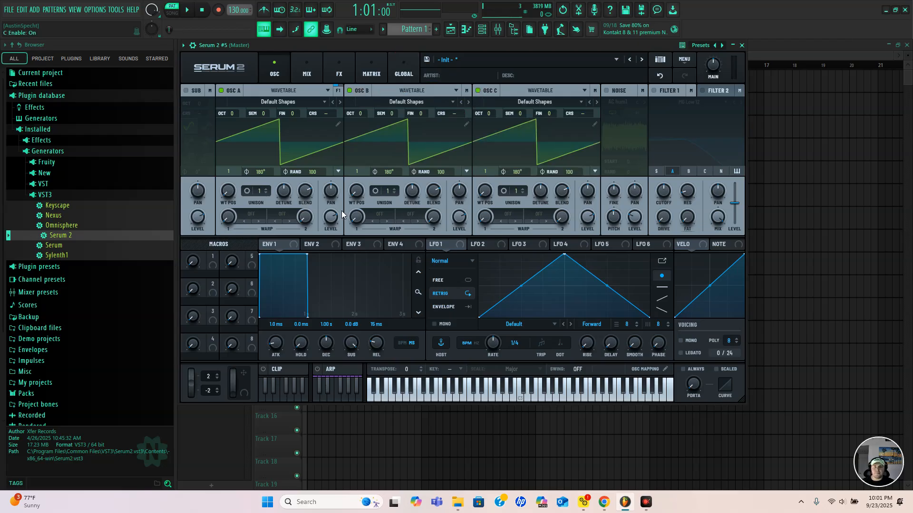
left_click(186, 90)
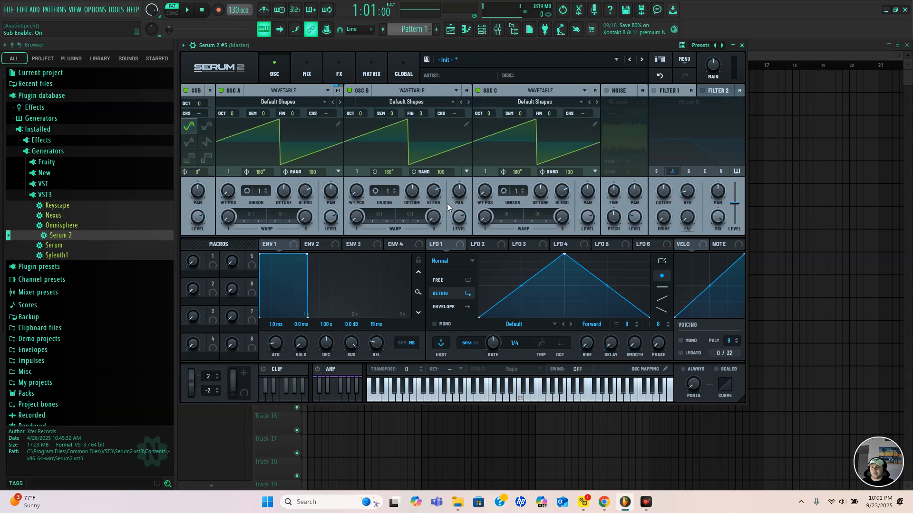
Enable Filter 1 and route the sub, oscillator B and oscillator C through it alongside oscillator A
left_click(654, 90)
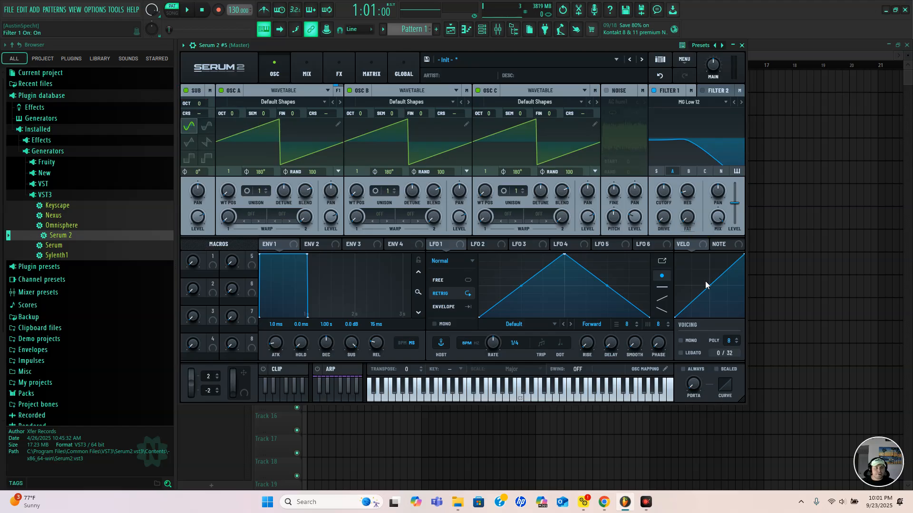
left_click(656, 171)
left_click(689, 171)
left_click(705, 171)
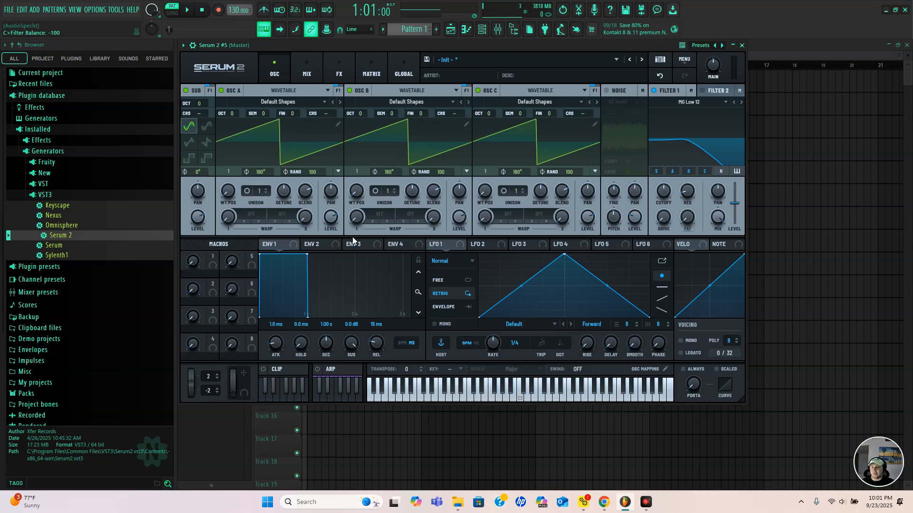
Set the octave of oscillator A to +1, oscillator C to -1 and the sub to -2
scroll(231, 113, "up", 1)
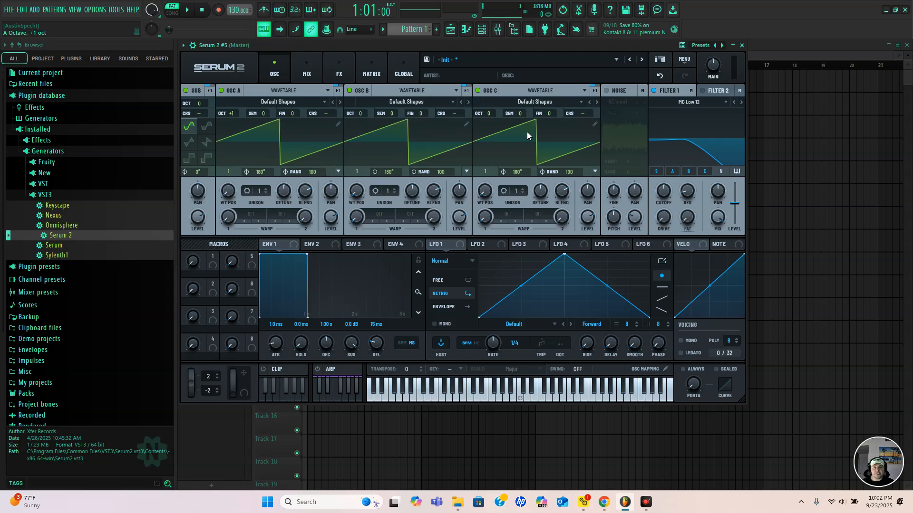
scroll(489, 115, "down", 1)
scroll(198, 102, "down", 1)
Set Filter 1 to the MG Low 24 type with a cutoff frequency of 2500 Hz
left_click(687, 103)
mouse_move(687, 115)
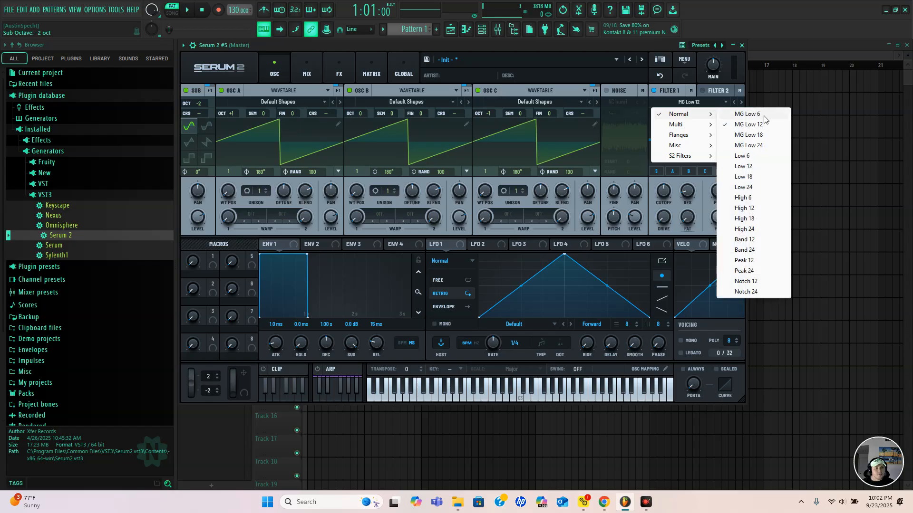
left_click(759, 144)
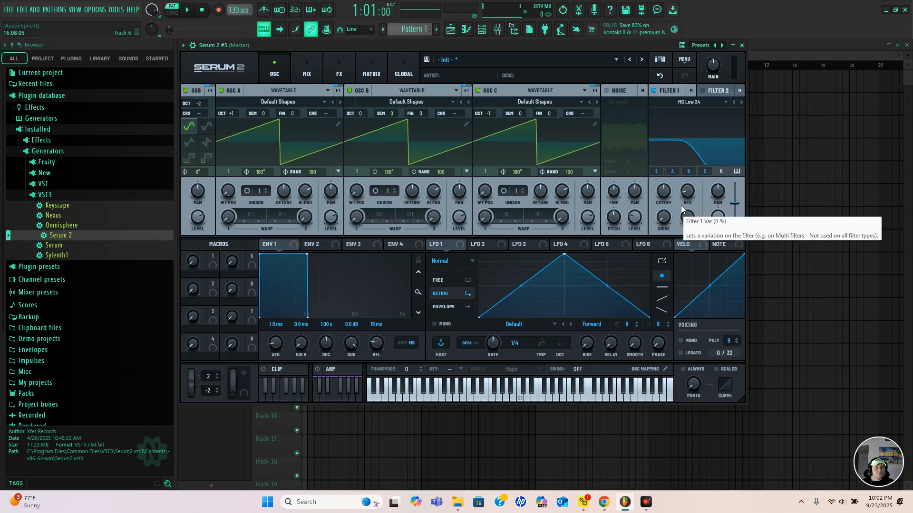
left_click_drag(667, 195, 671, 173)
double_click(663, 189)
type("2500")
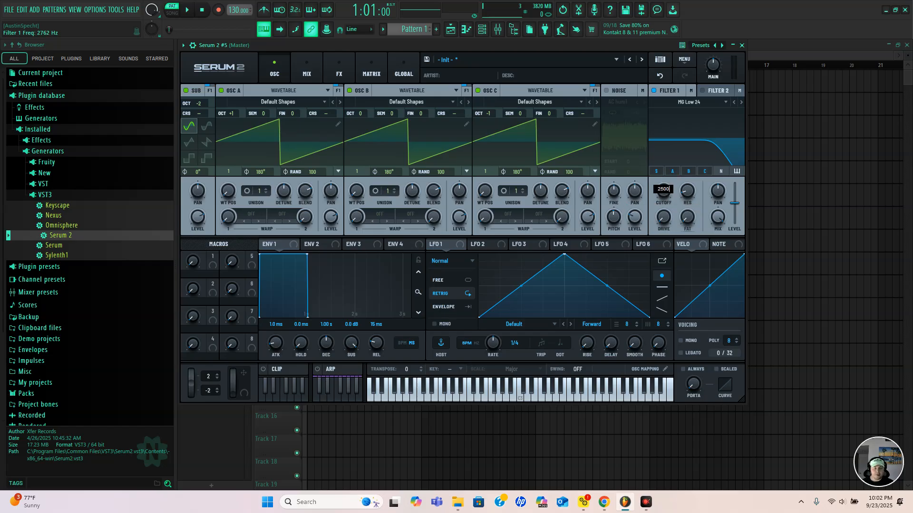
key("Return")
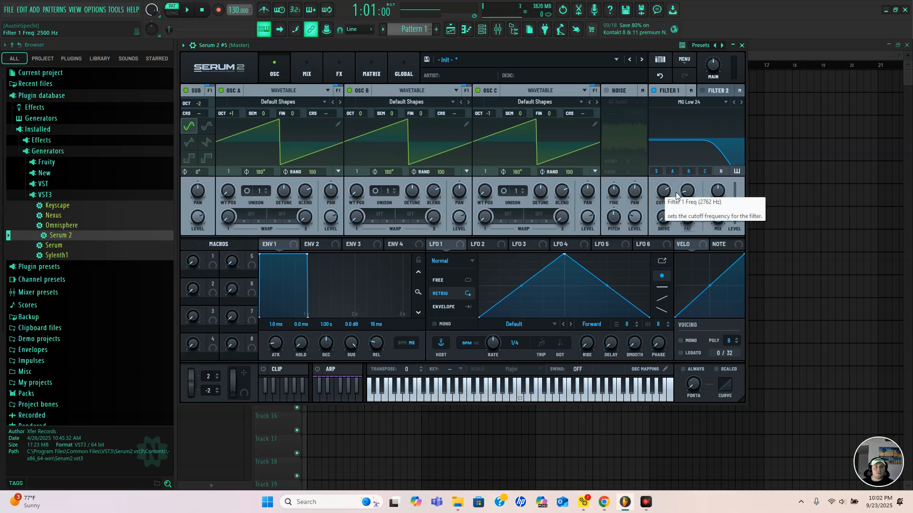
Set Filter 1's resonance to 30%, raise its drive, and set its Fat (Var) amount to 50%
left_click_drag(688, 192, 688, 172)
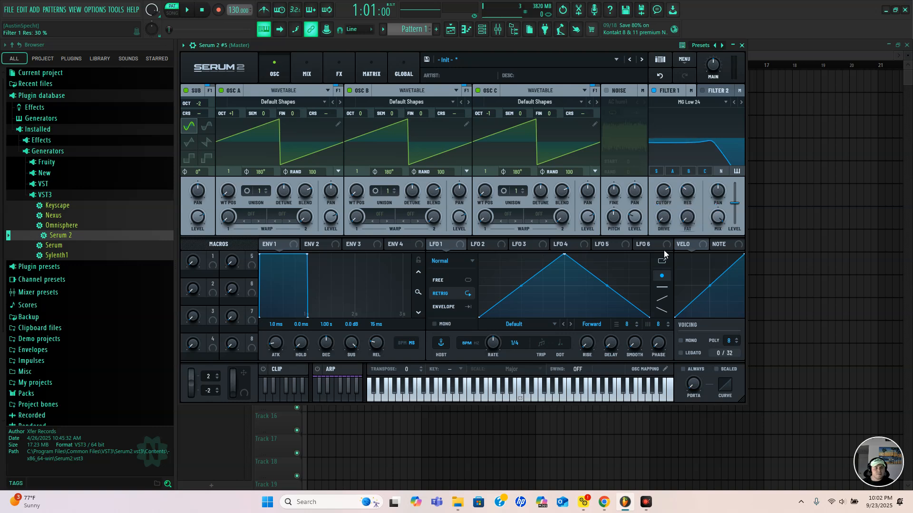
left_click_drag(665, 217, 675, 172)
left_click_drag(689, 218, 694, 169)
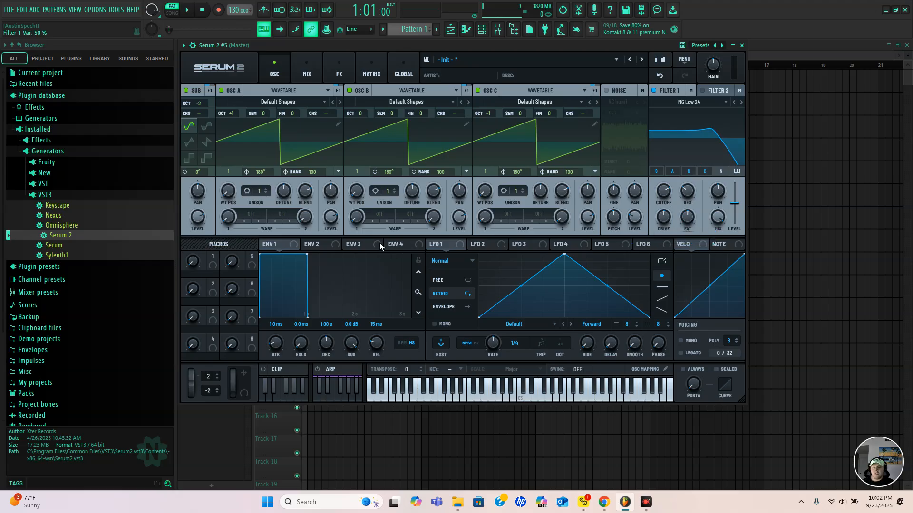
Set oscillator A's unison to 9 voices
left_click(265, 190)
left_click(266, 189)
left_click(266, 189)
left_click(266, 189)
left_click(266, 189)
left_click(266, 189)
left_click(266, 189)
left_click(266, 189)
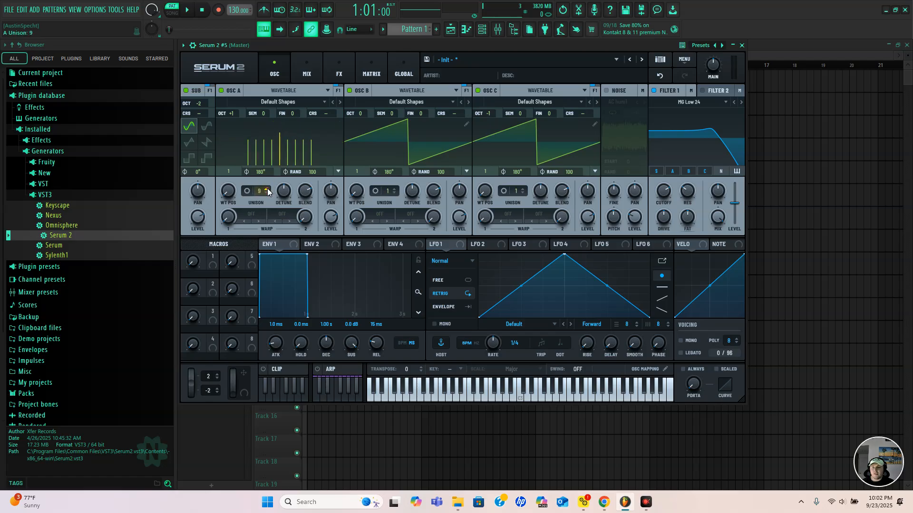
Set oscillator B's unison to 9 voices
left_click(394, 188)
left_click(394, 189)
left_click(394, 189)
left_click(395, 189)
left_click(394, 188)
left_click(394, 189)
left_click(395, 189)
left_click(395, 189)
left_click(395, 189)
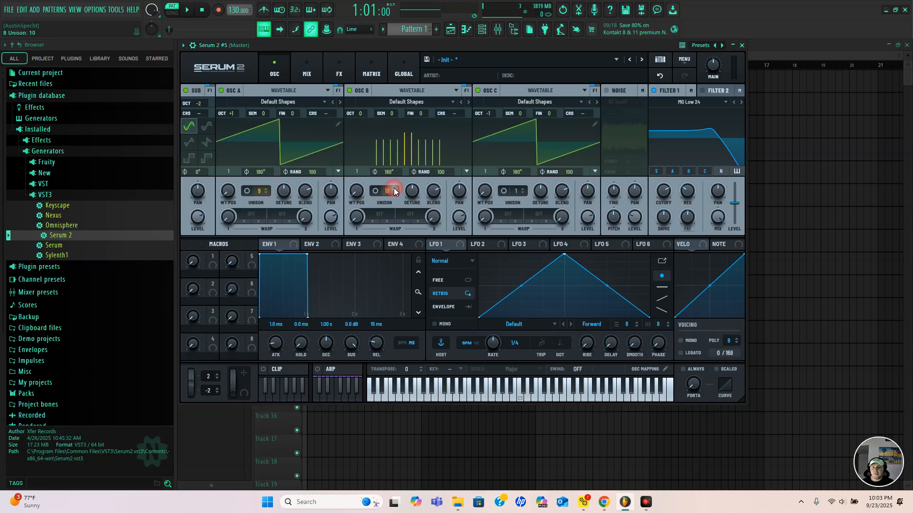
left_click(394, 192)
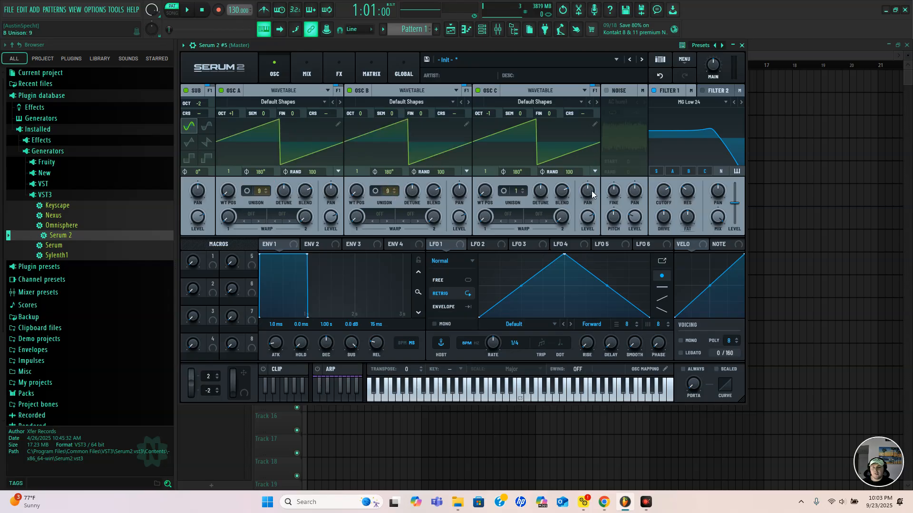
Set oscillator C's unison to 9 voices
left_click(523, 189)
left_click(523, 189)
left_click(523, 189)
left_click(523, 190)
left_click(523, 189)
left_click(523, 189)
left_click(523, 189)
left_click(522, 189)
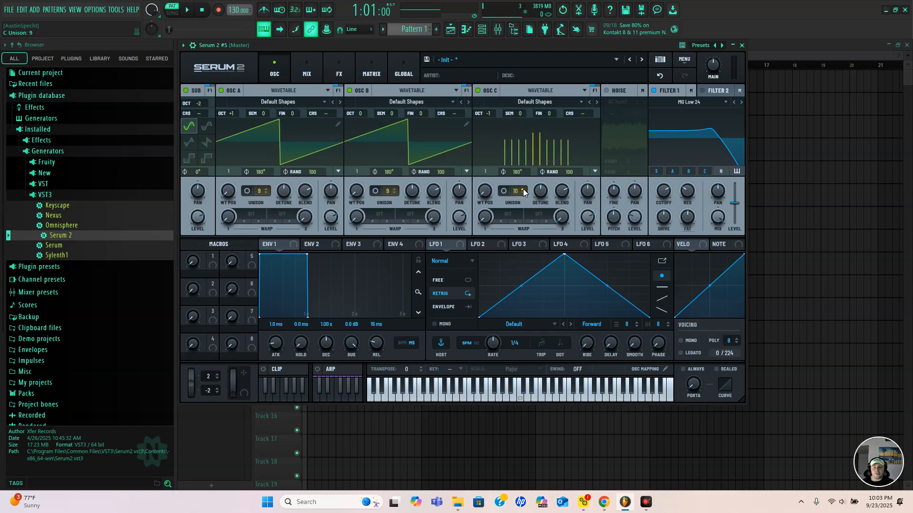
left_click(523, 194)
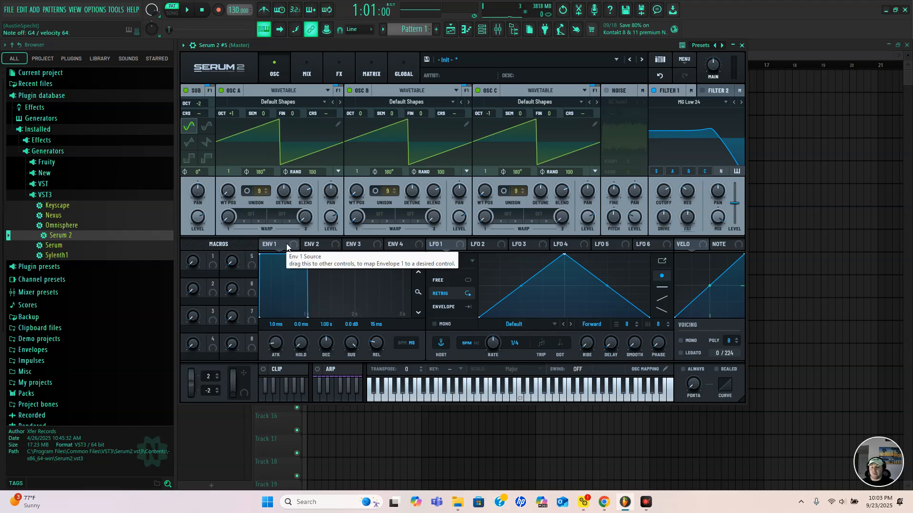
Modulate oscillator A's level with Envelope 1 at an amount of 100%, and set that envelope's attack to 50 ms
left_click_drag(291, 244, 330, 220)
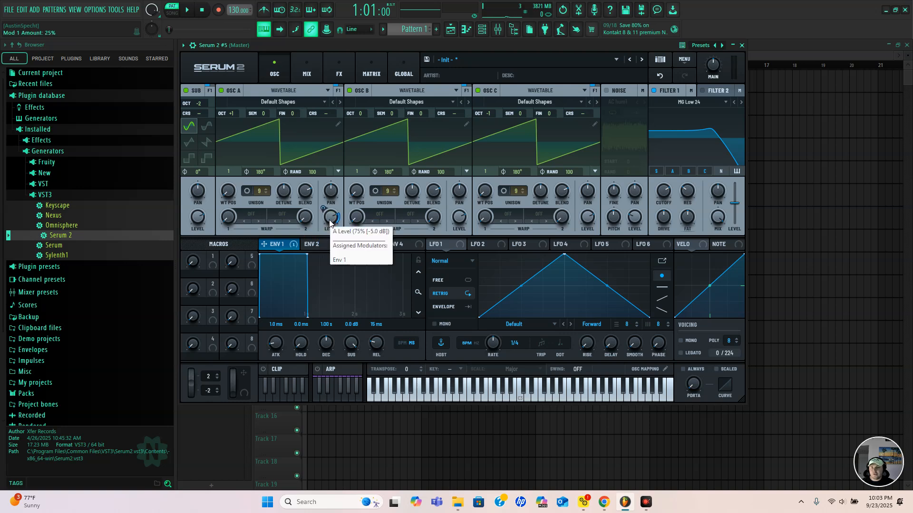
left_click_drag(331, 222, 336, 147)
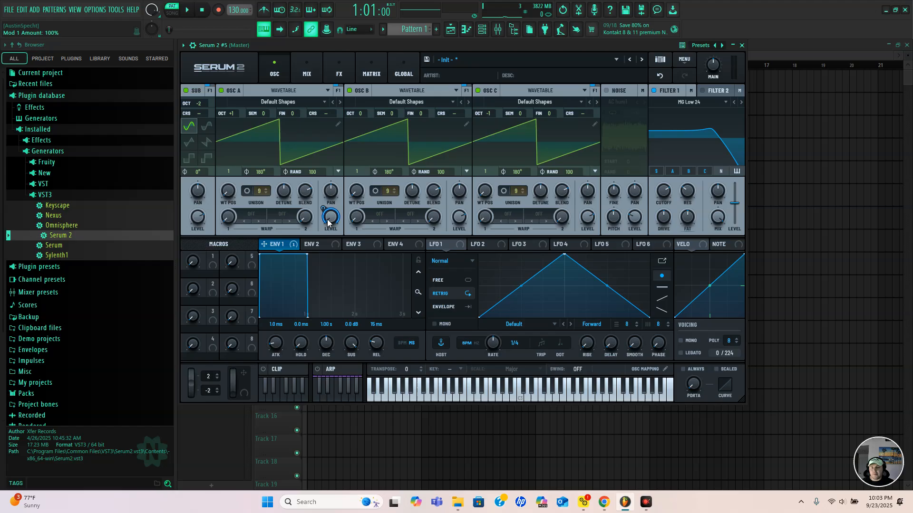
double_click(278, 323)
type("50m")
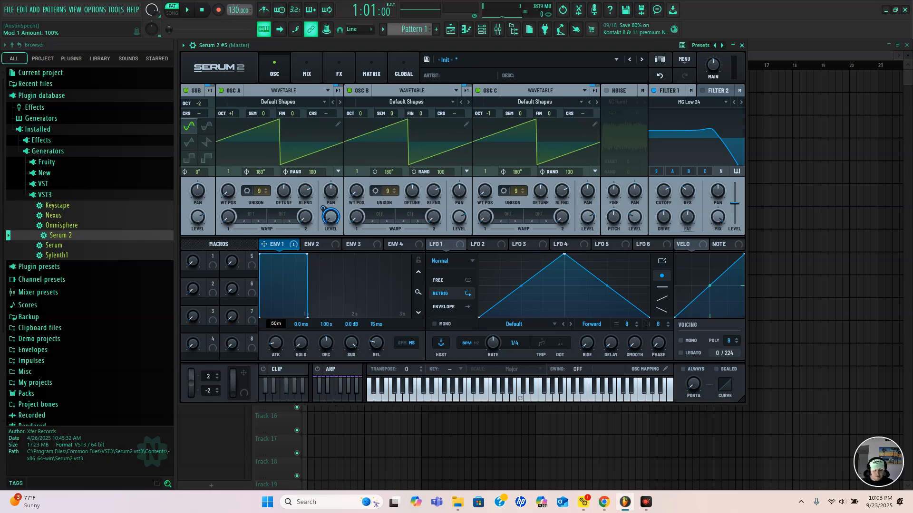
key("Return")
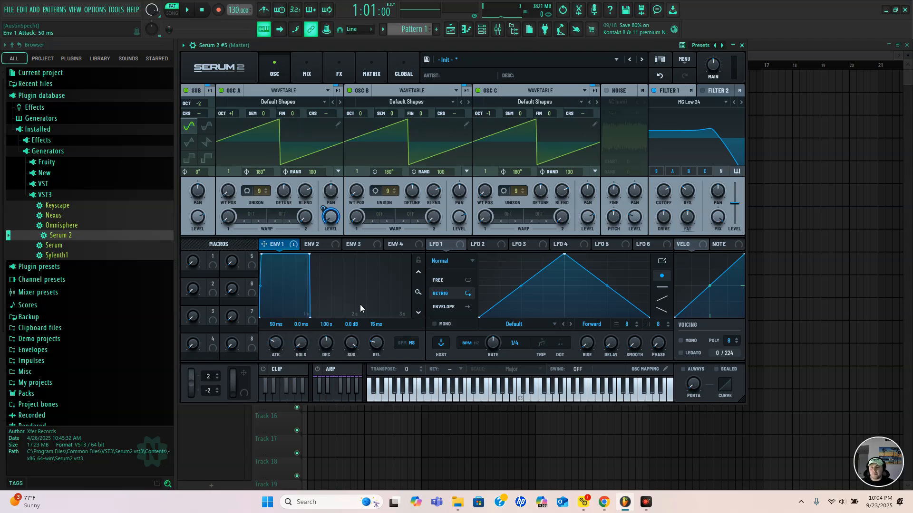
Set Envelope 2's attack to 100 ms
left_click(320, 244)
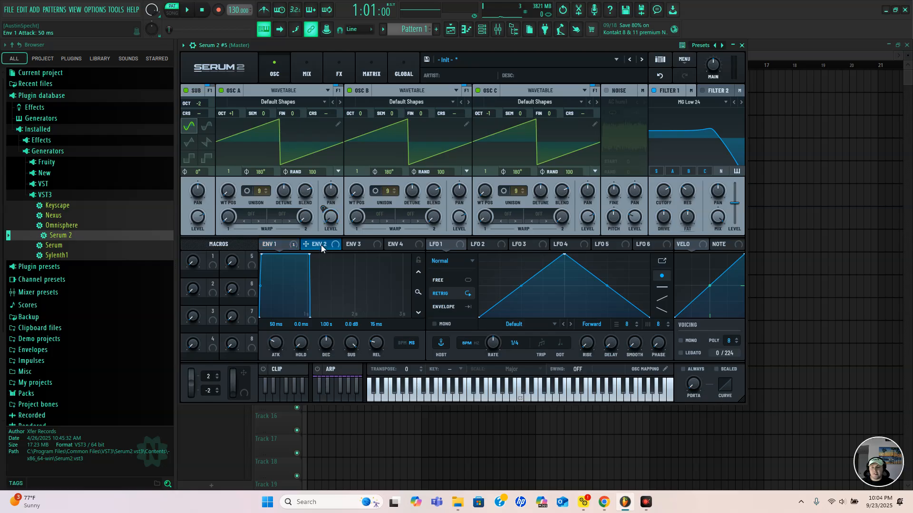
double_click(275, 325)
type("100m")
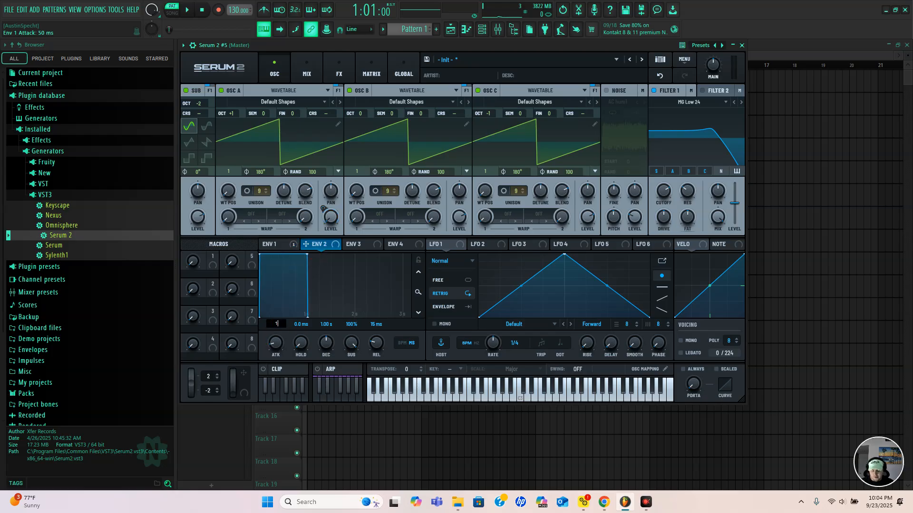
key("Return")
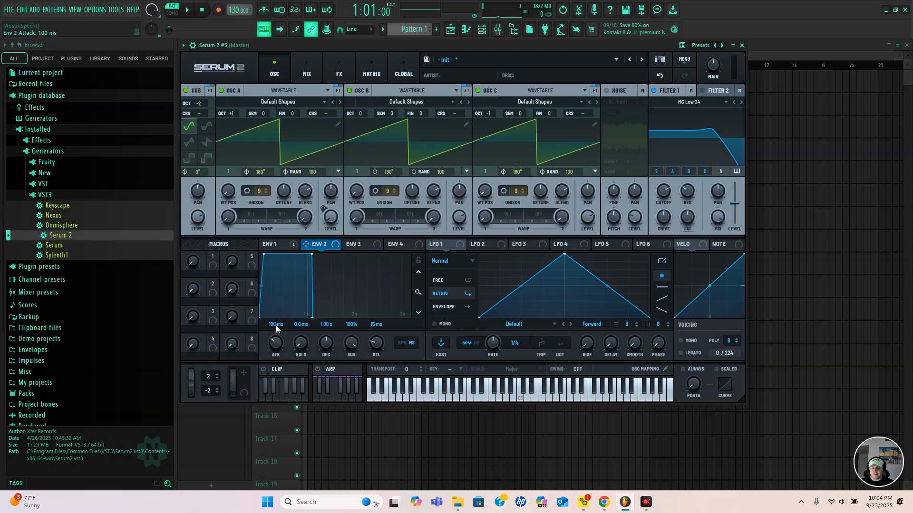
Assign Envelope 2 to the levels of oscillator B, oscillator C and the sub, each with a modulation amount of 100%
left_click_drag(322, 247, 460, 217)
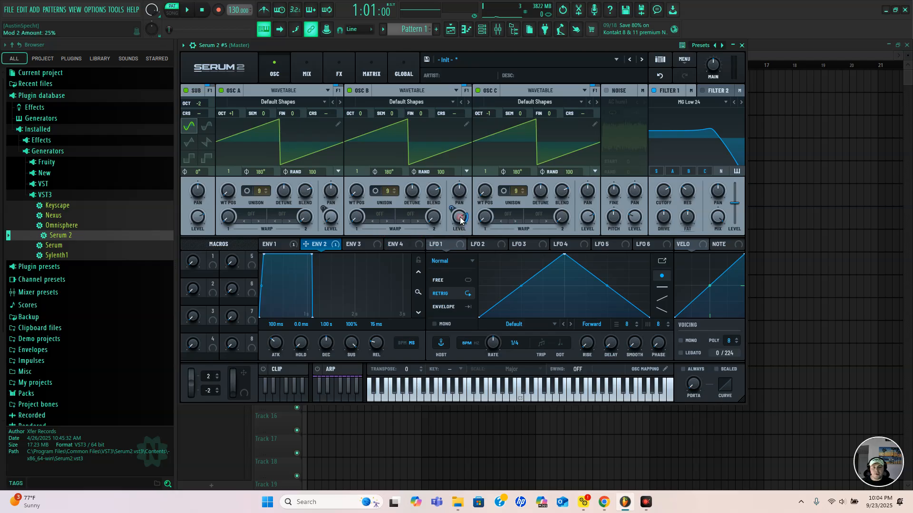
left_click_drag(322, 247, 587, 217)
left_click_drag(320, 246, 196, 218)
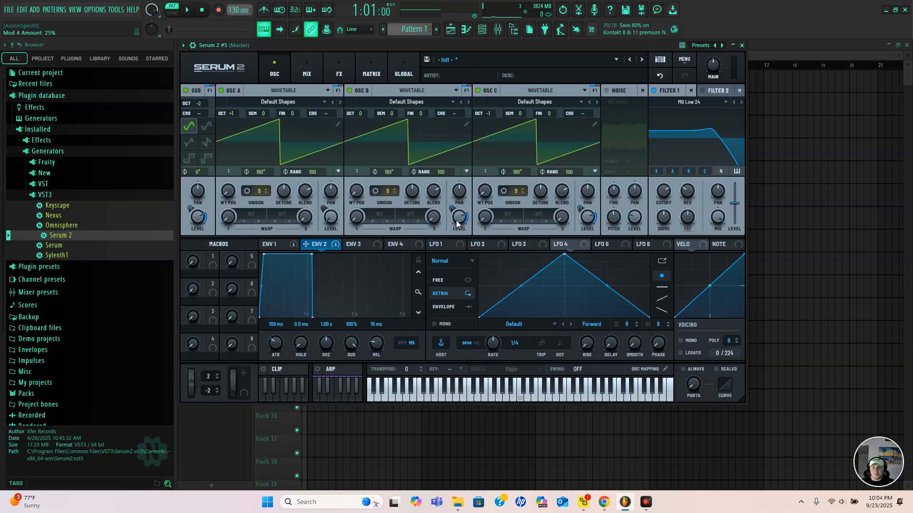
left_click_drag(457, 220, 460, 146)
left_click_drag(585, 219, 597, 122)
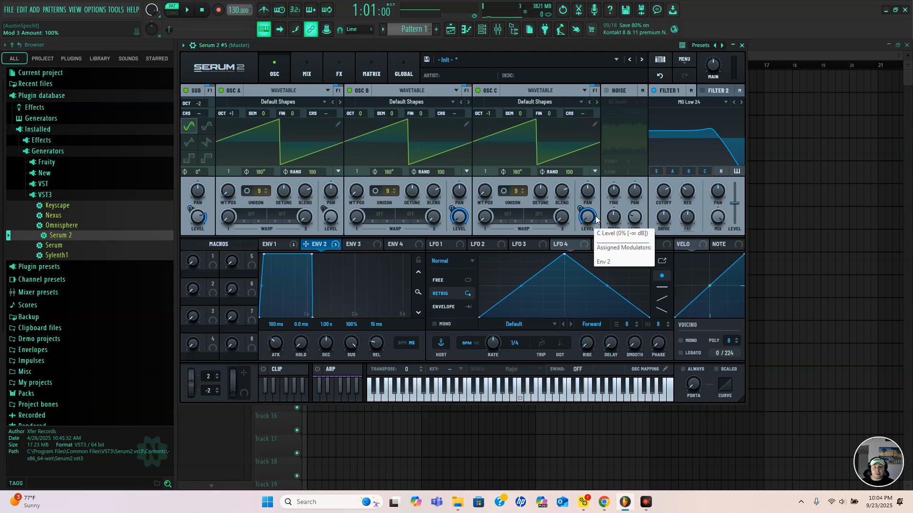
left_click_drag(195, 222, 210, 331)
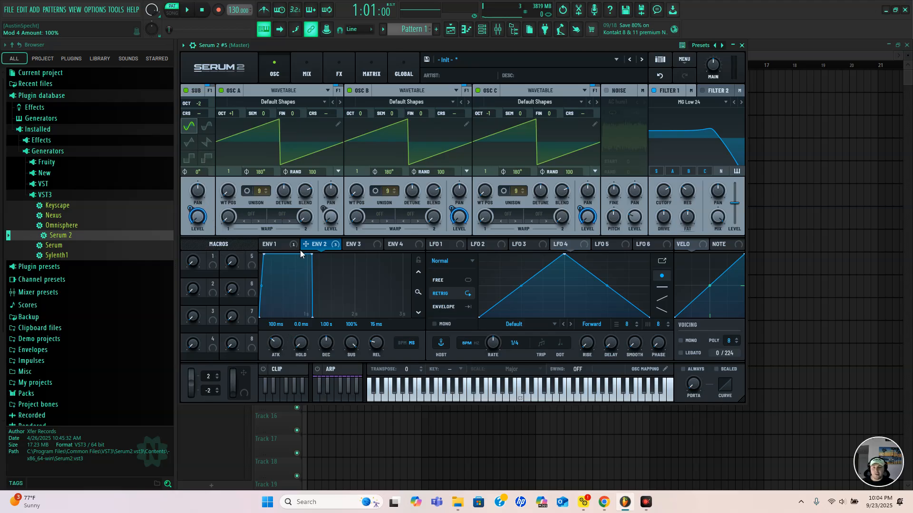
Switch LFO 4 and LFO 1 to Envelope mode
left_click(284, 245)
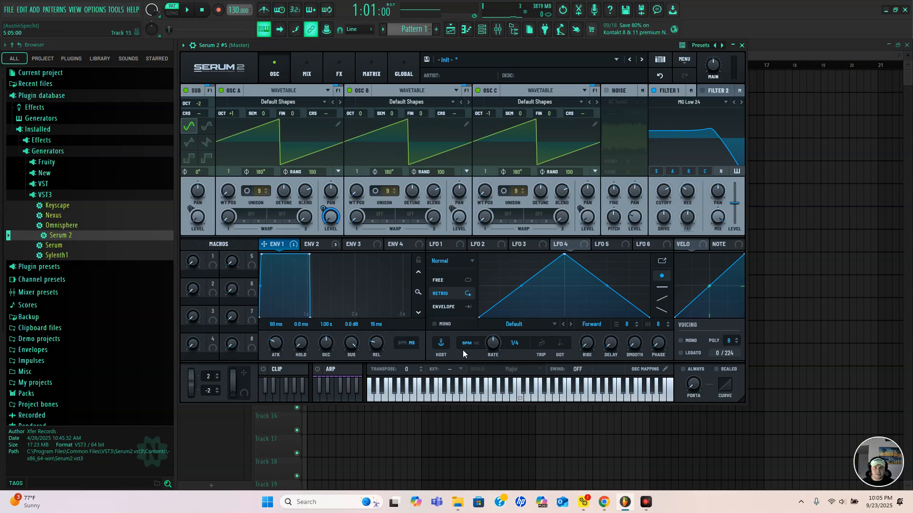
left_click(459, 308)
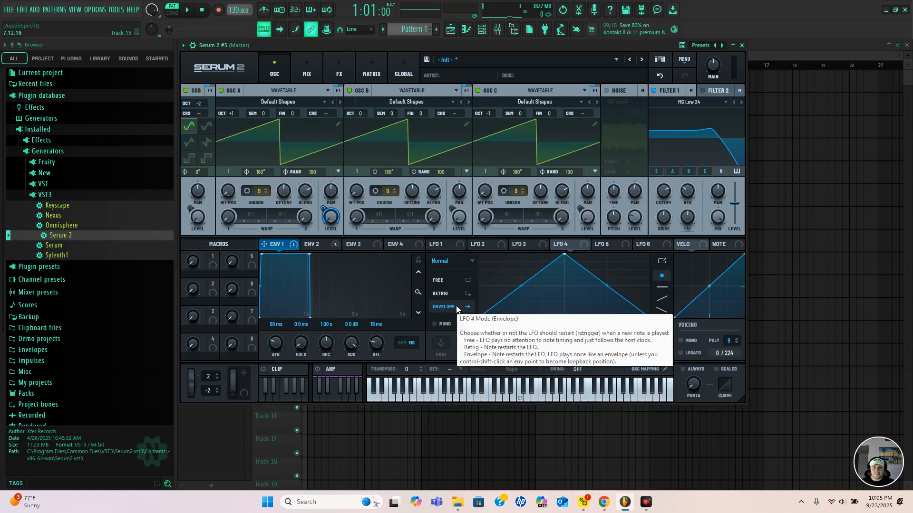
left_click(442, 244)
left_click(451, 309)
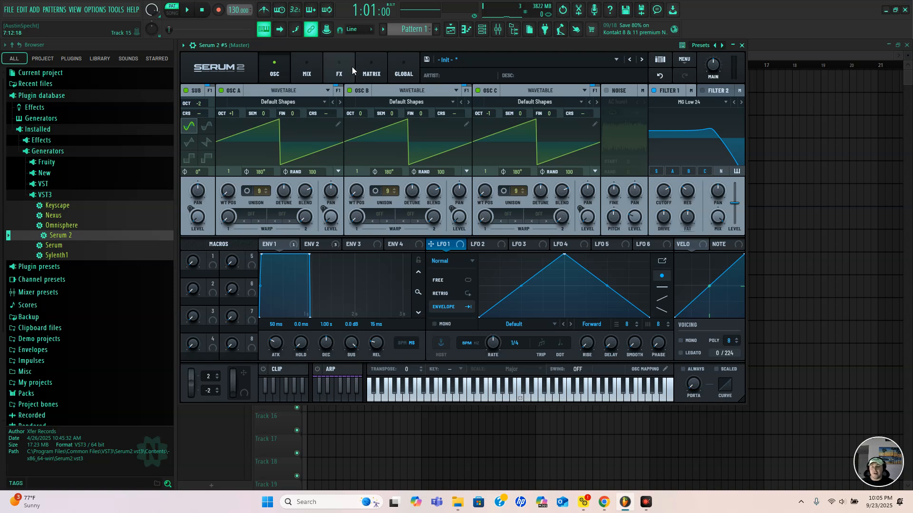
Add Chorus, Compressor, Convolve and Reverb effects, in that order, to the main effects chain
left_click(372, 70)
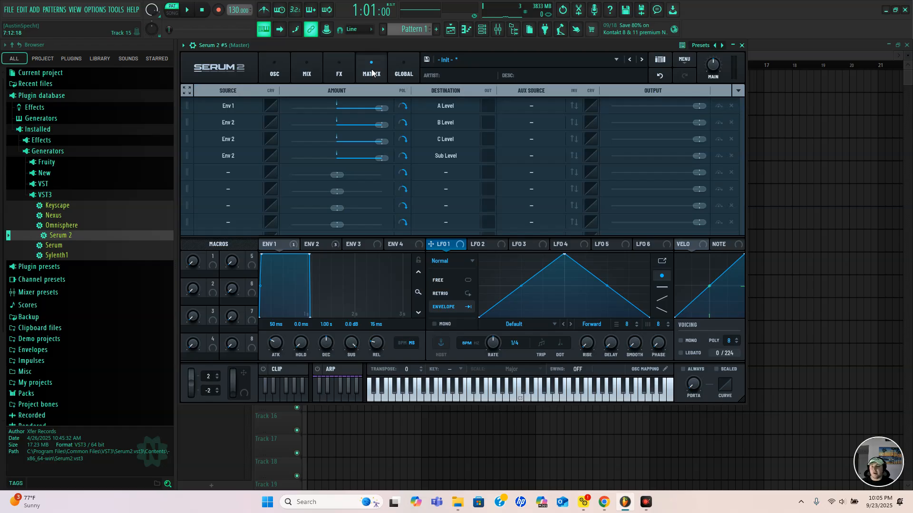
left_click(344, 72)
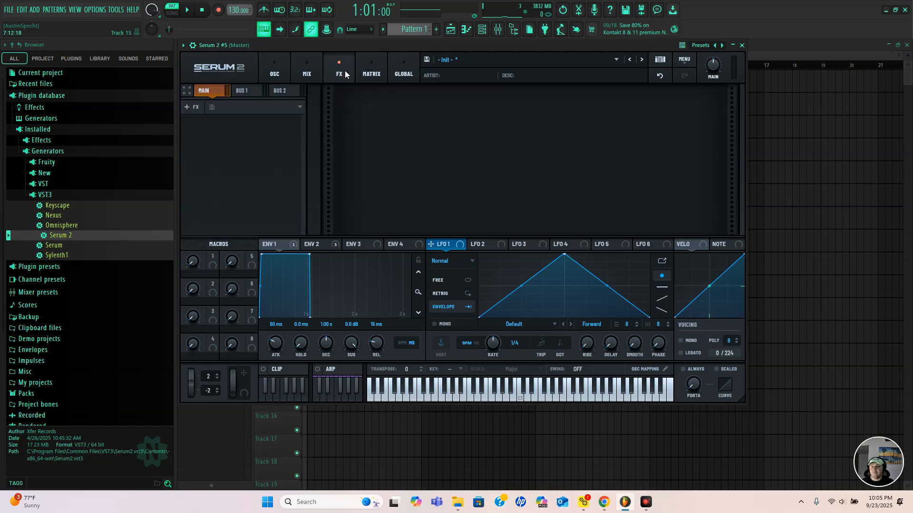
left_click(192, 109)
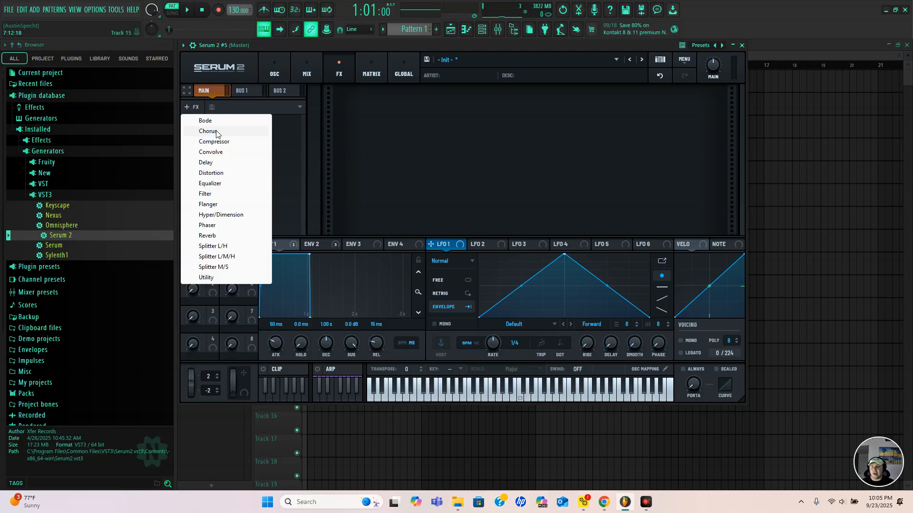
left_click(216, 131)
left_click(193, 108)
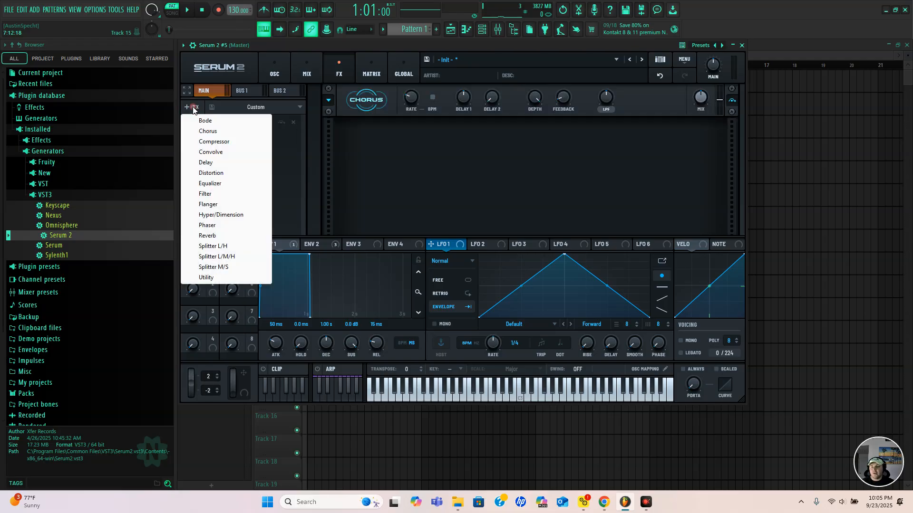
left_click(213, 142)
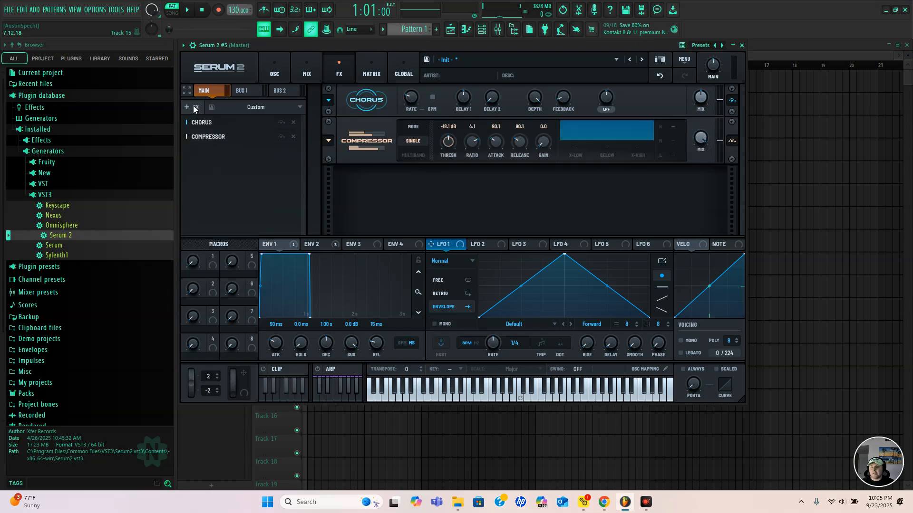
left_click(193, 106)
left_click(210, 153)
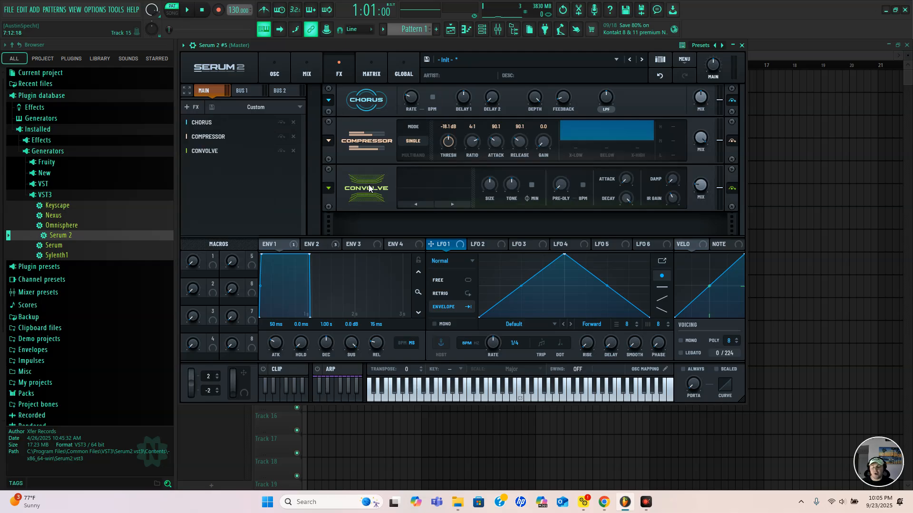
left_click(194, 107)
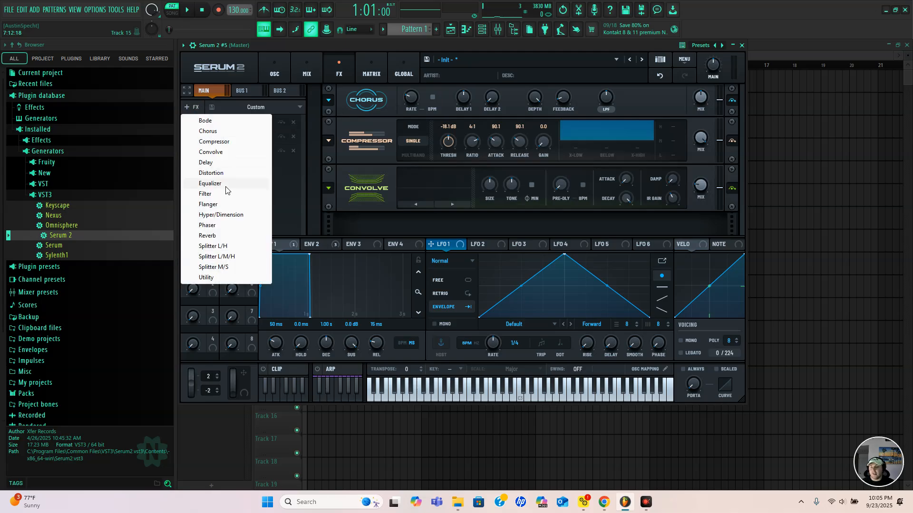
left_click(218, 235)
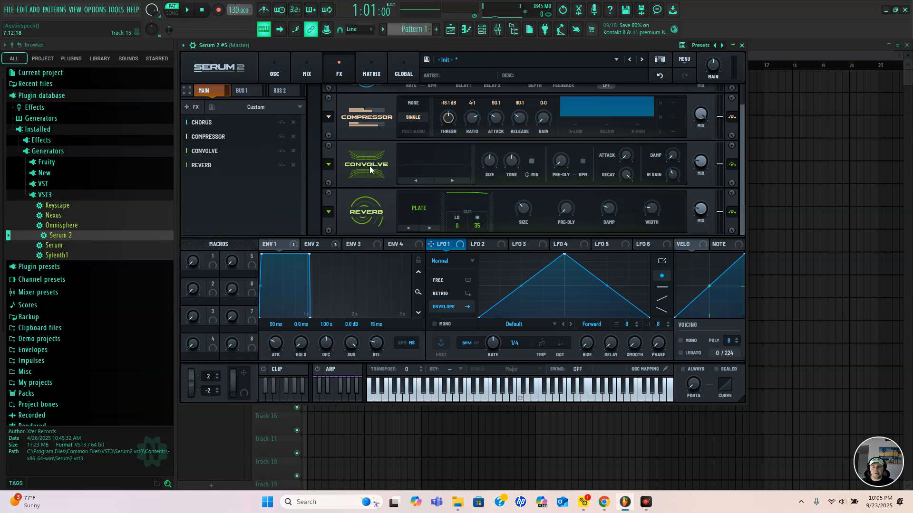
Switch the compressor to multiband mode and set its gain to 8.0
scroll(361, 156, "up", 1)
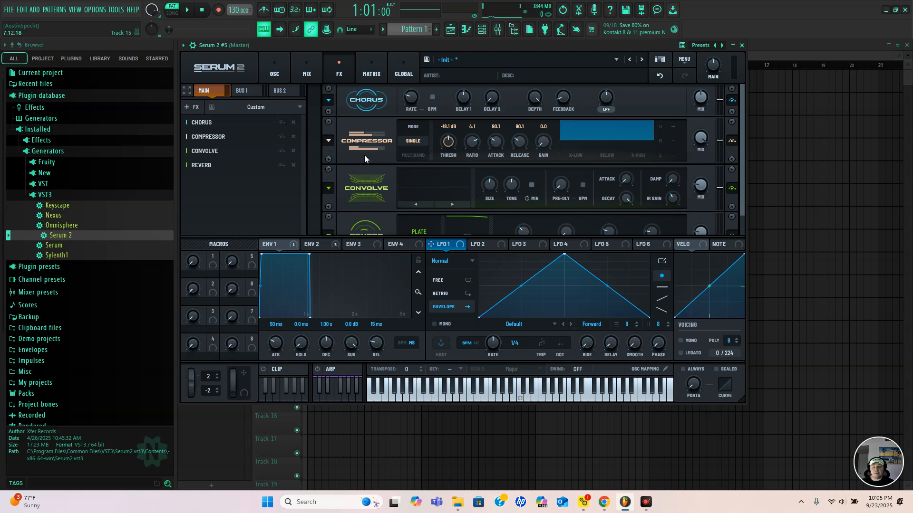
left_click(413, 155)
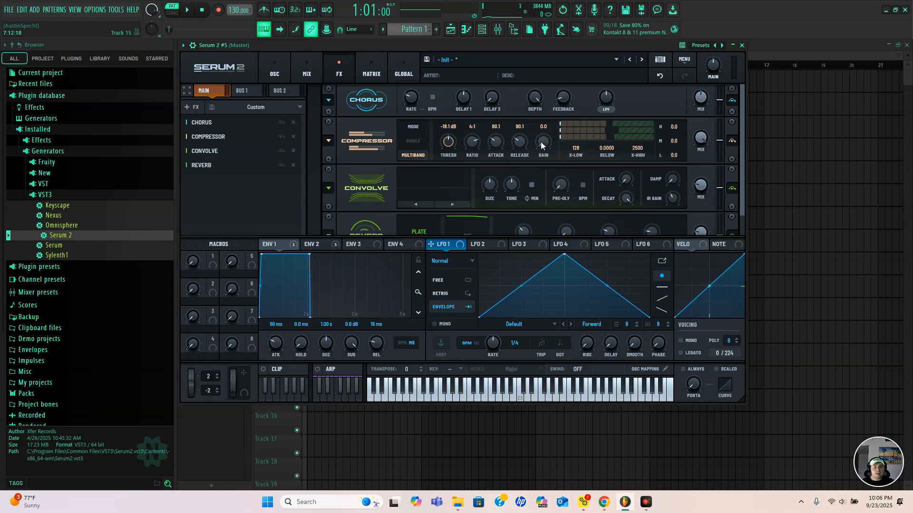
double_click(543, 128)
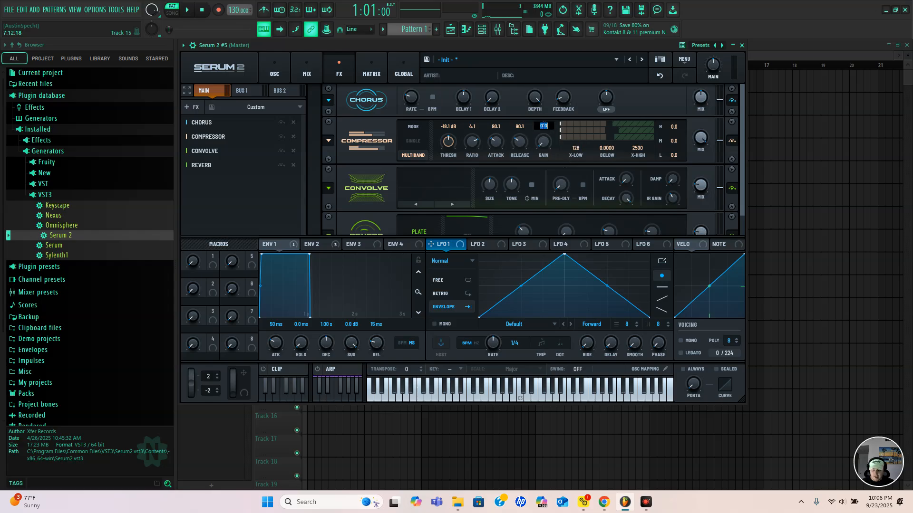
type("8.0")
key("Return")
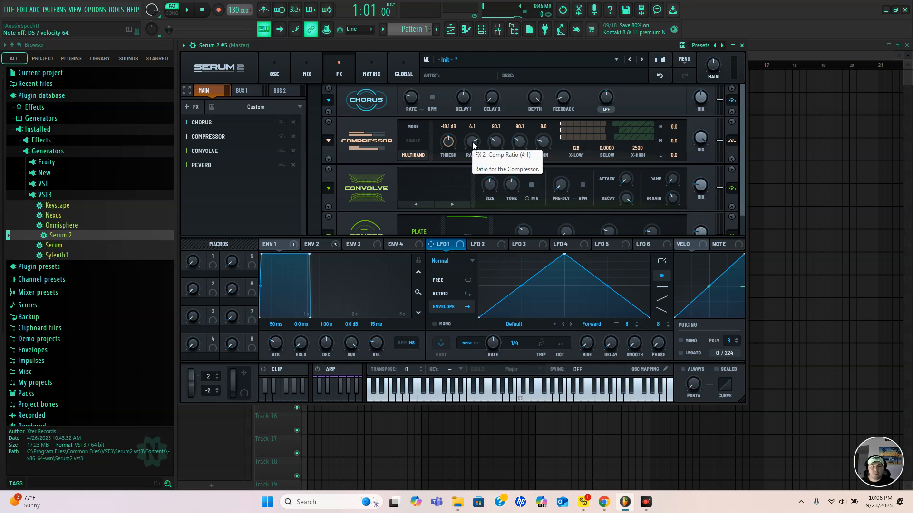
Set the compressor's ratio to 2:1, its attack to 50.0 and its release to 250.0
left_click_drag(472, 145, 477, 175)
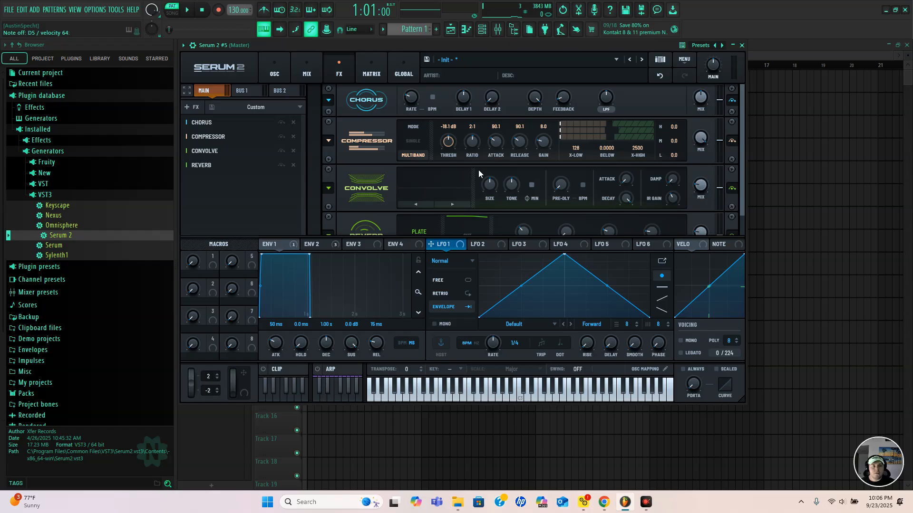
double_click(496, 127)
type("50.0")
double_click(519, 126)
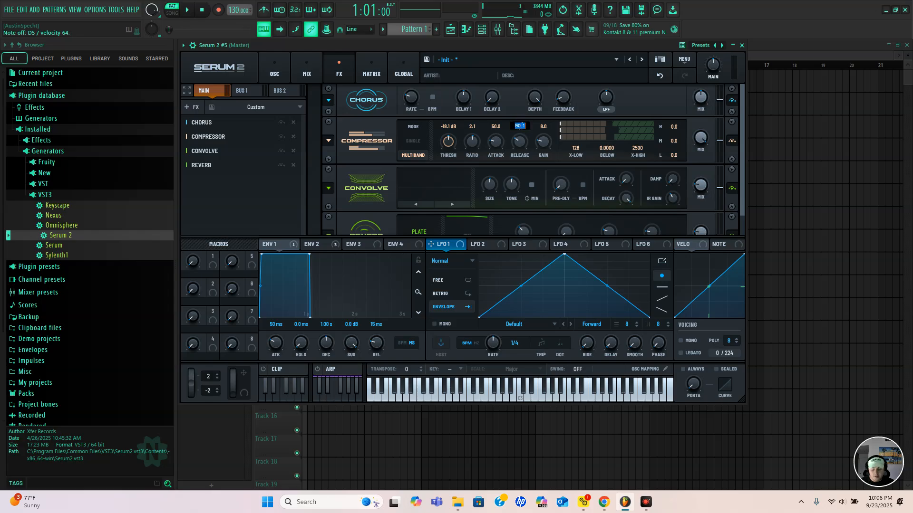
type("250.0")
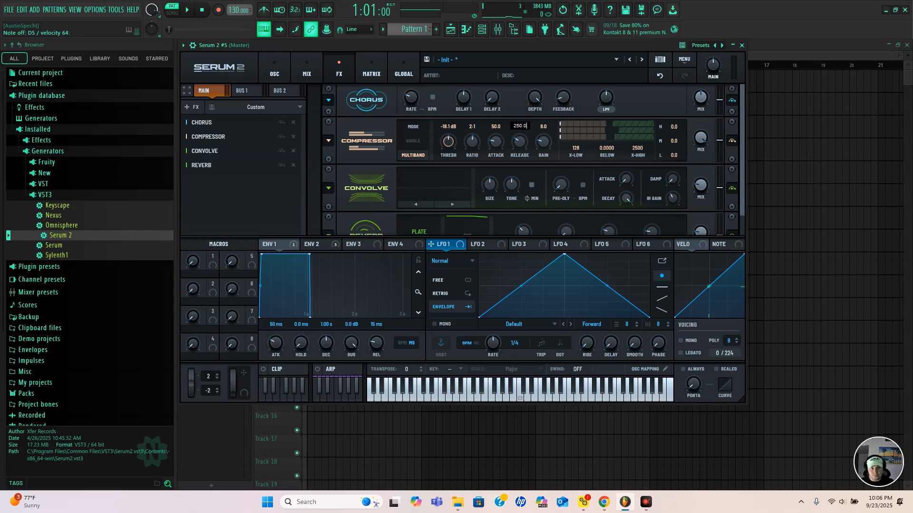
key("Return")
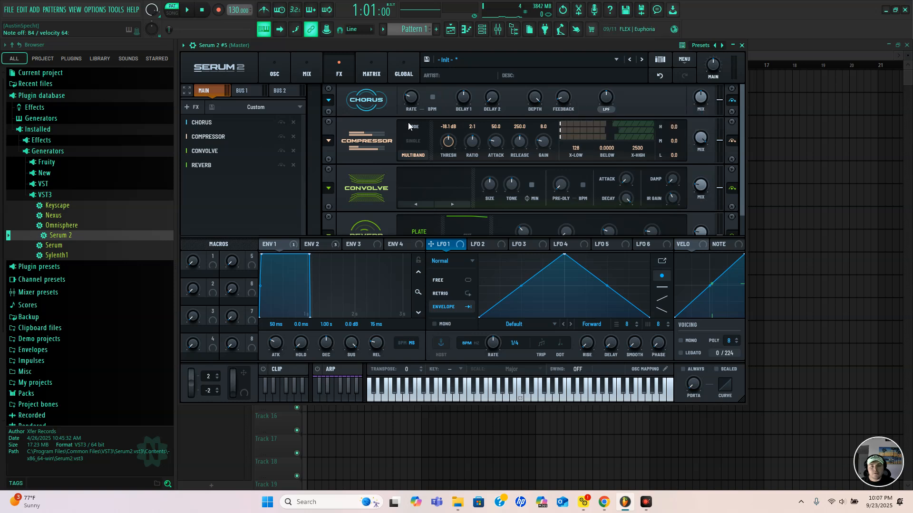
Adjust the rate of the Chorus effect
mouse_move(413, 102)
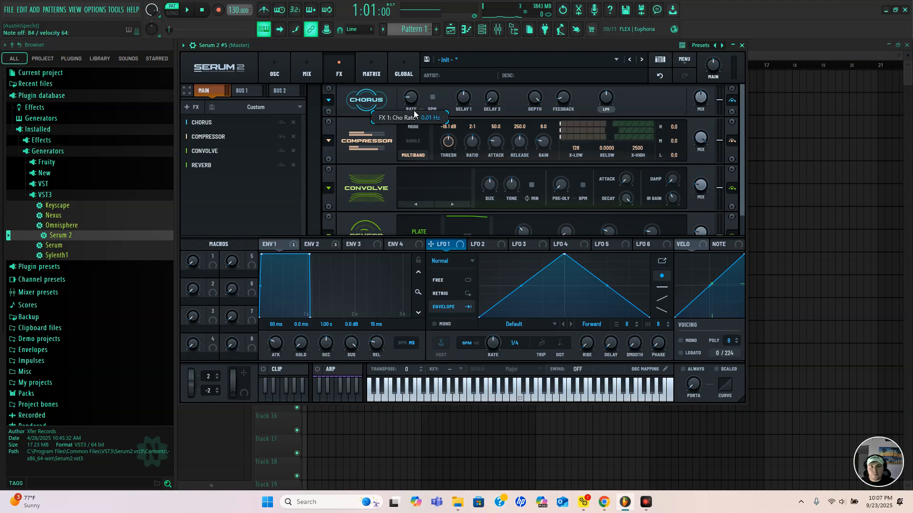
left_click_drag(414, 103, 413, 94)
mouse_move(411, 100)
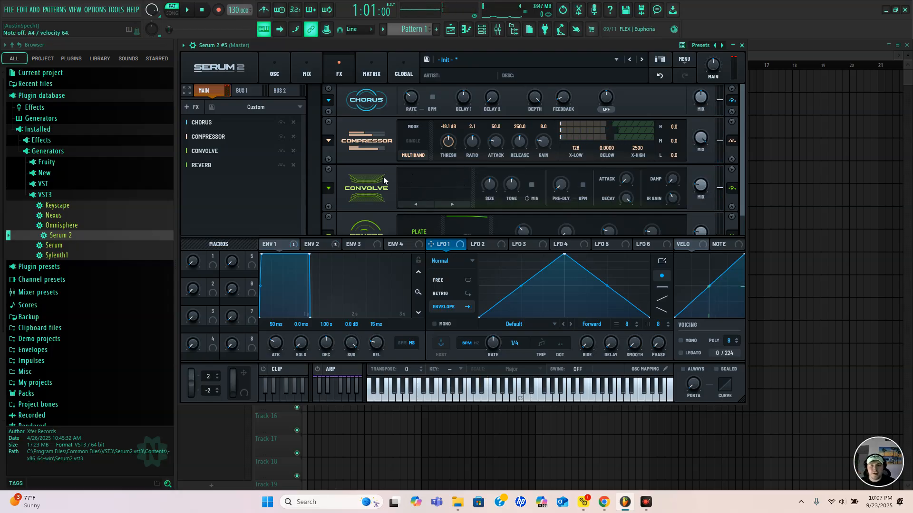
Load the factory impulse response L90 Hall - DeepBlue from the Long category into the Convolve effect
scroll(378, 181, "down", 1)
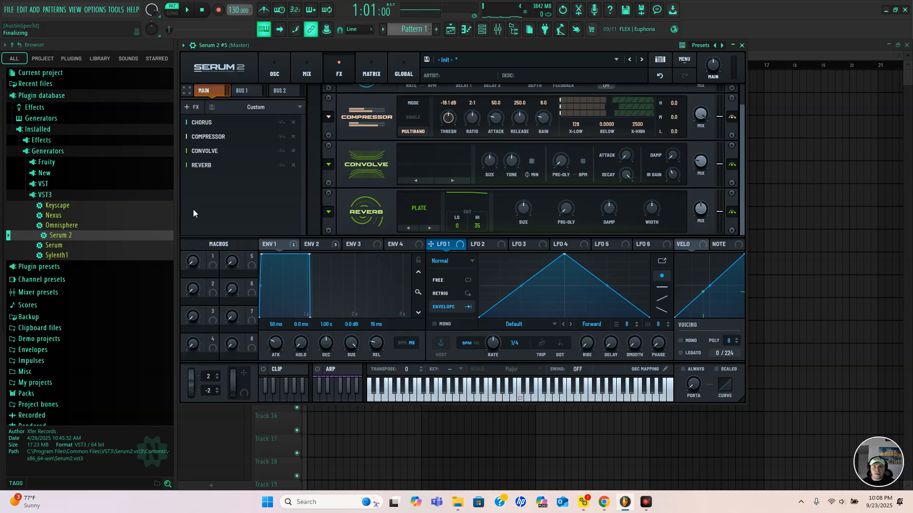
left_click(432, 173)
mouse_move(436, 186)
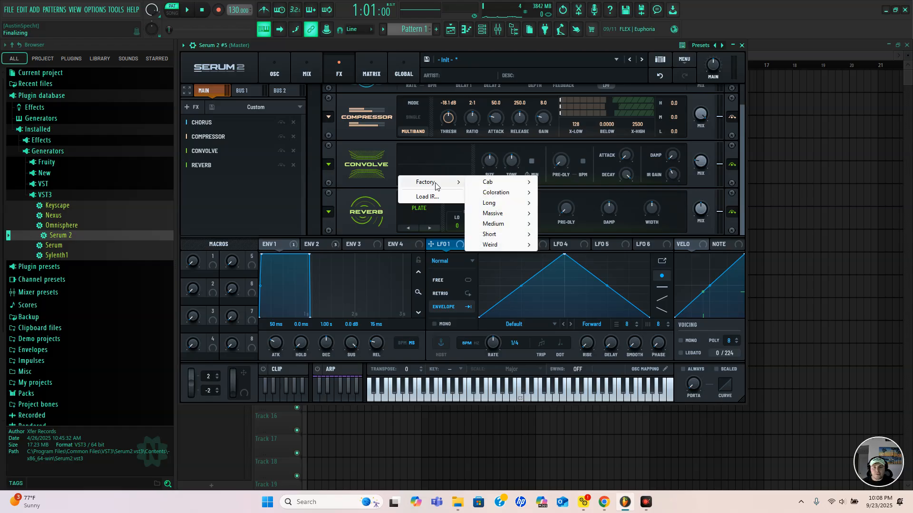
mouse_move(508, 205)
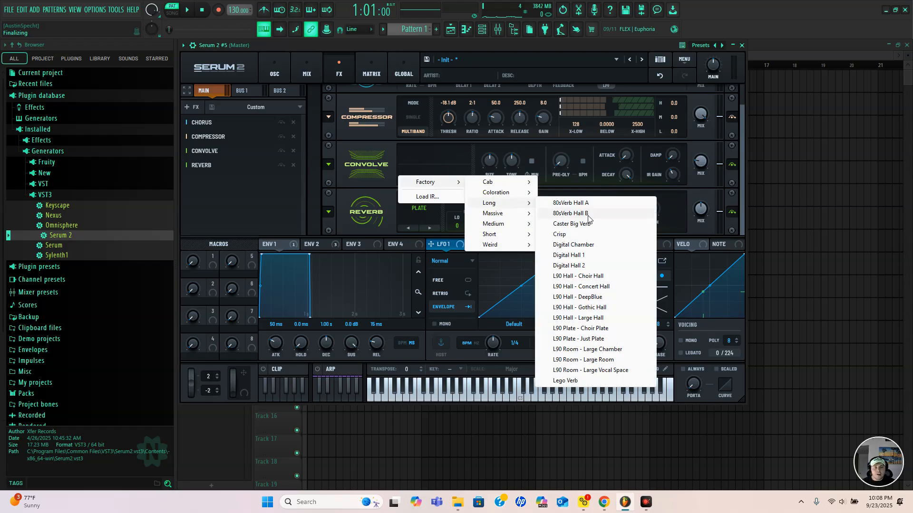
left_click(579, 298)
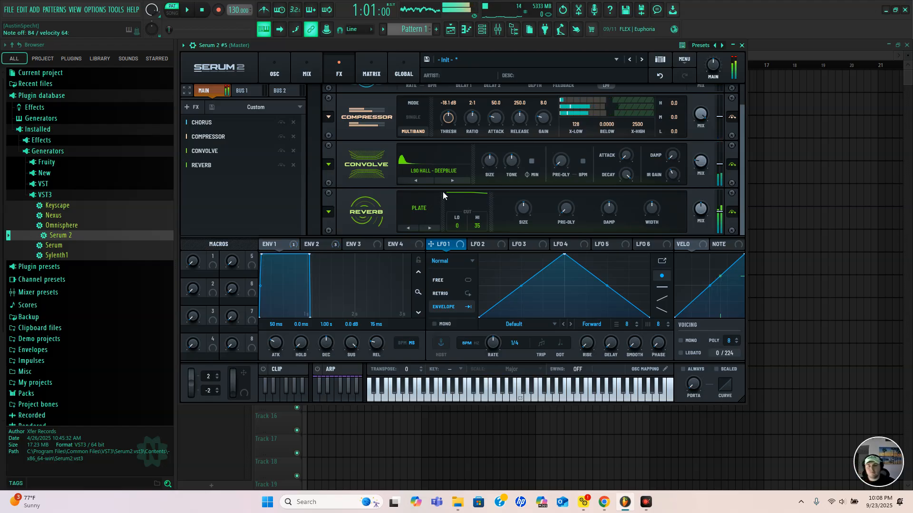
scroll(336, 149, "up", 1)
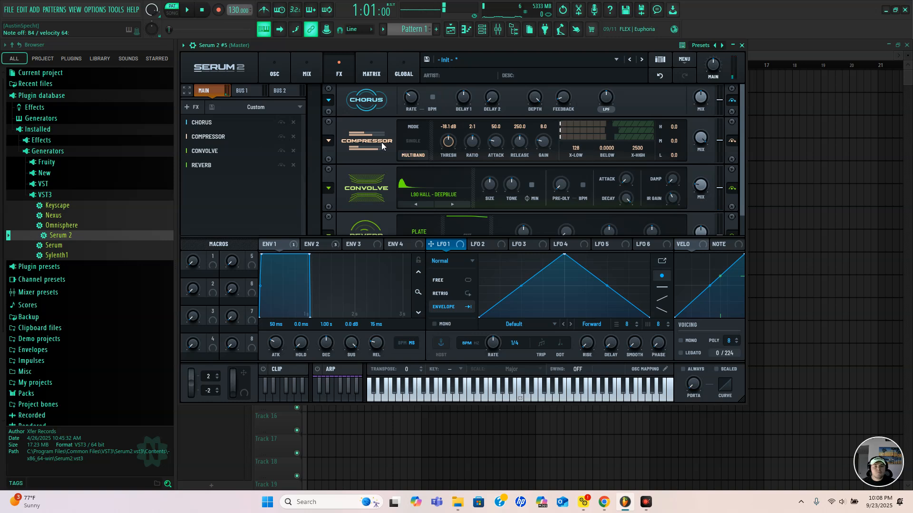
scroll(363, 141, "down", 1)
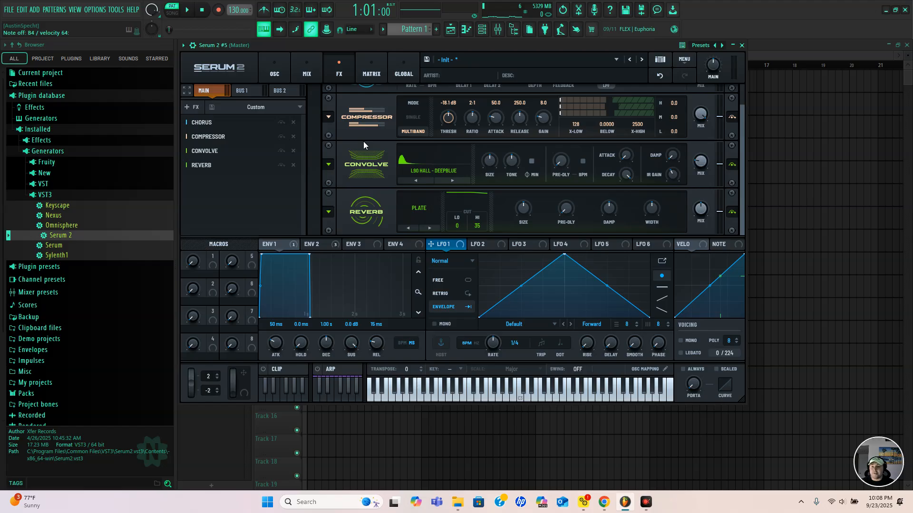
Load the user preset APSAW2_SERUM2 in place of the Init-based patch
left_click(274, 72)
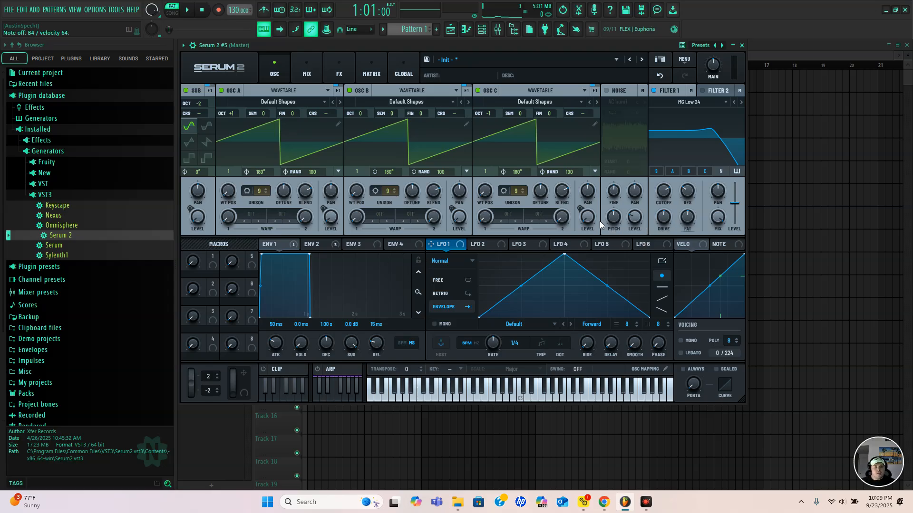
left_click(335, 69)
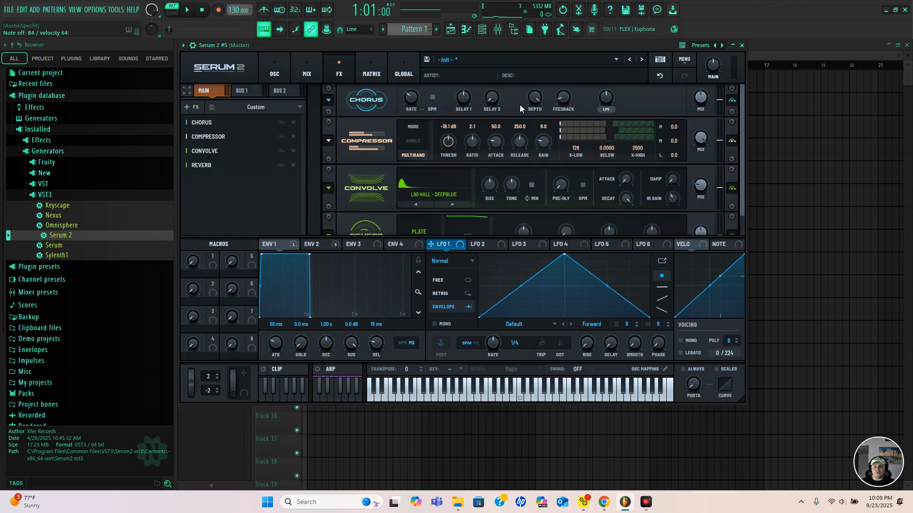
left_click(514, 61)
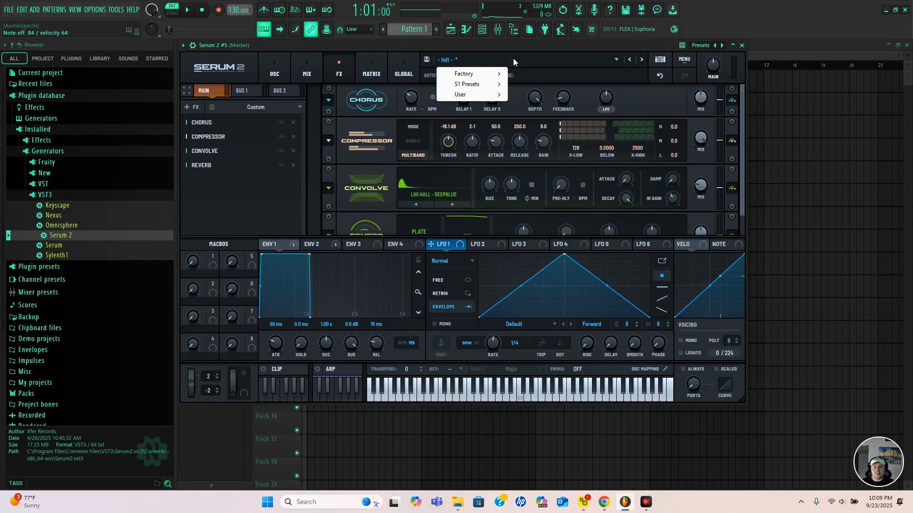
mouse_move(468, 96)
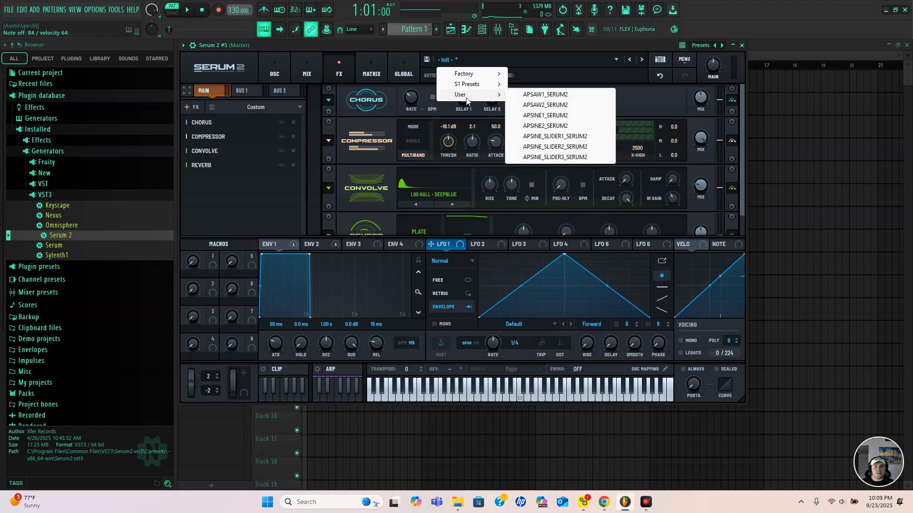
left_click(546, 105)
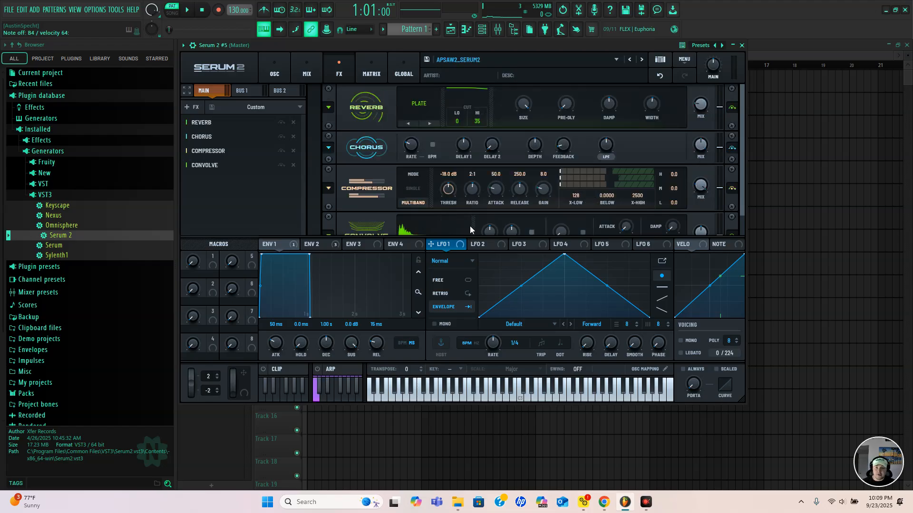
Examine the loaded preset's oscillators, mixer routing and effects chain from Reverb through Convolve
left_click(274, 75)
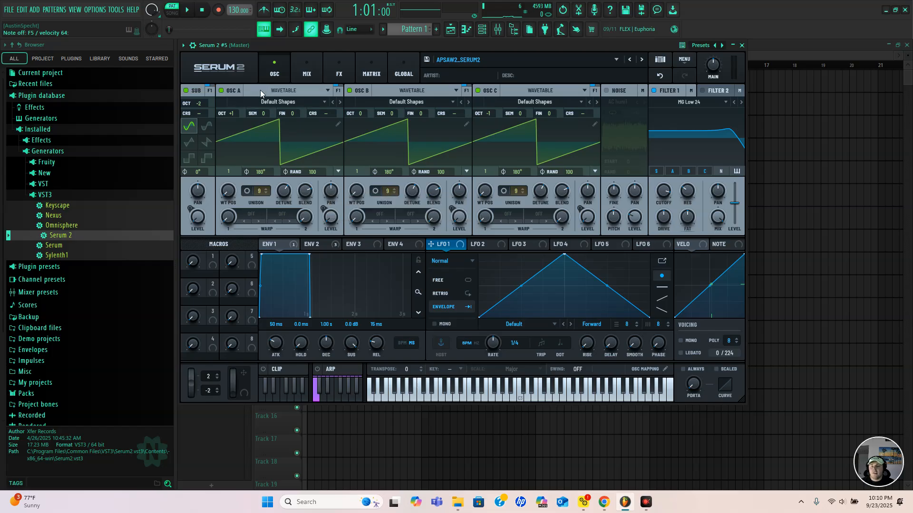
left_click(305, 67)
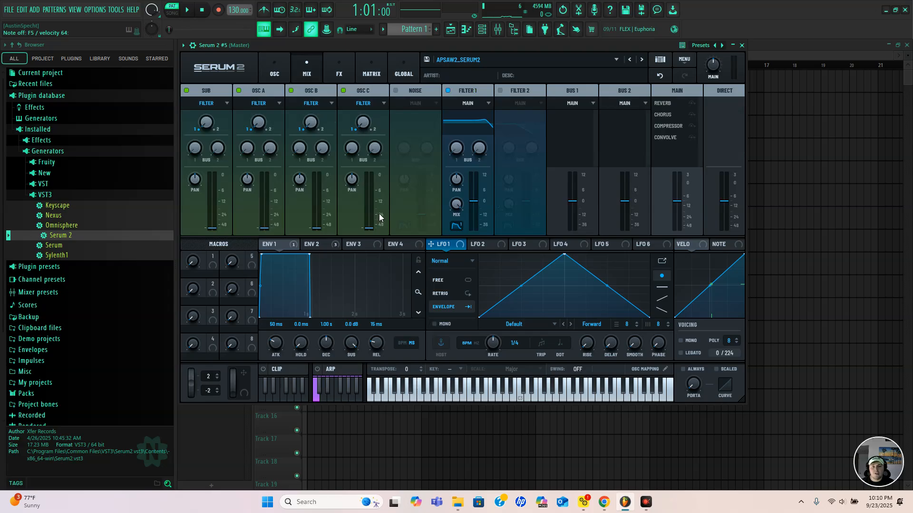
left_click(339, 63)
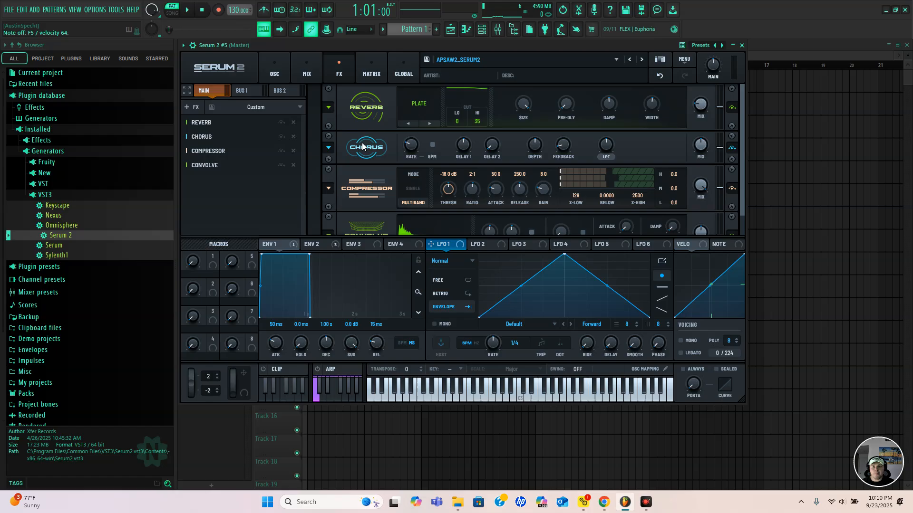
scroll(362, 146, "down", 1)
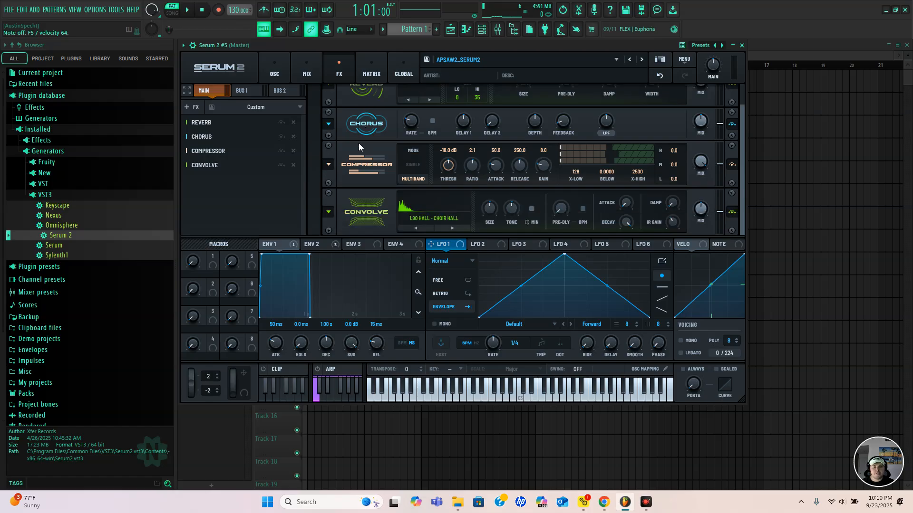
scroll(358, 143, "up", 1)
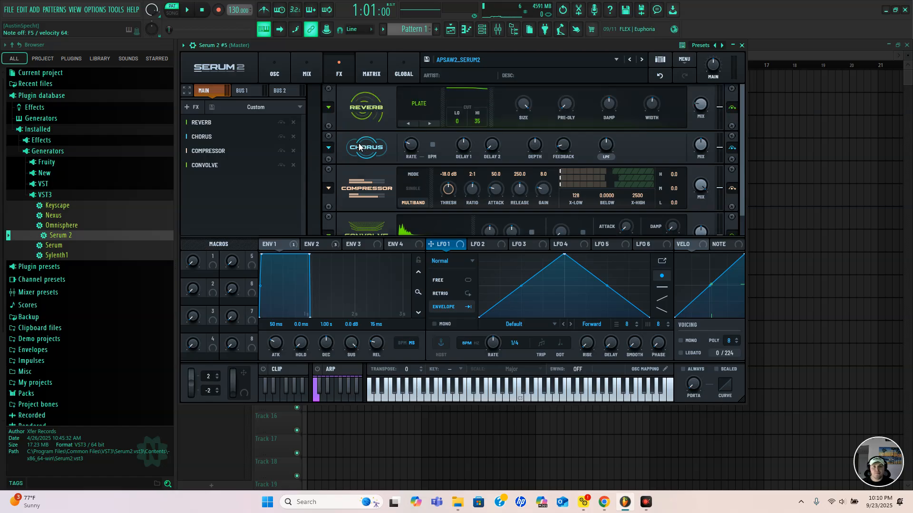
scroll(359, 147, "down", 1)
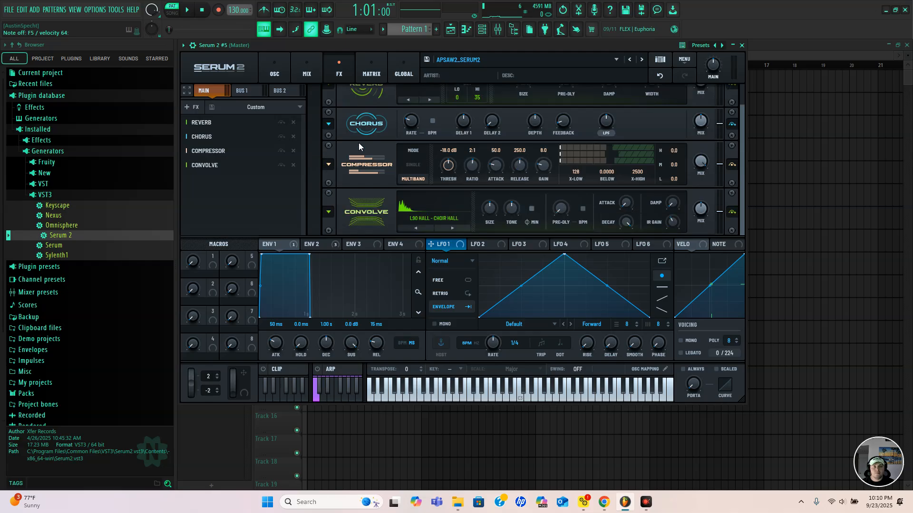
scroll(359, 147, "up", 1)
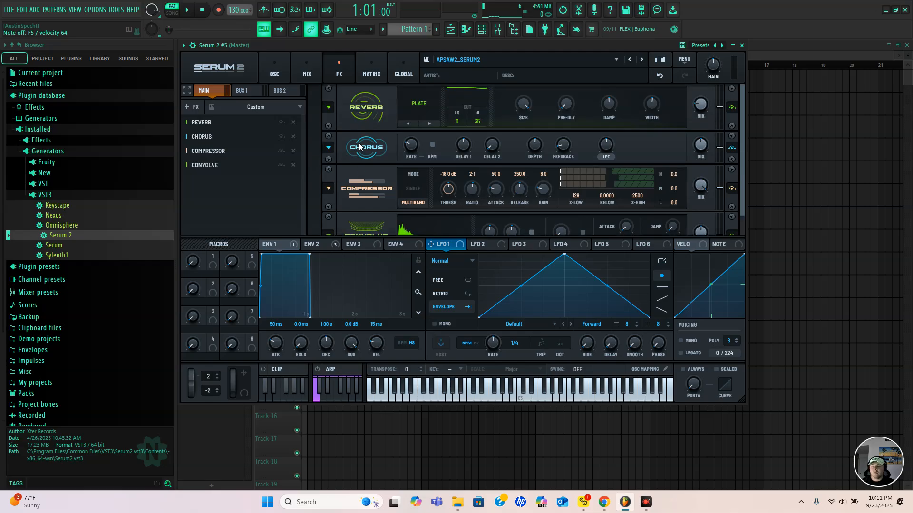